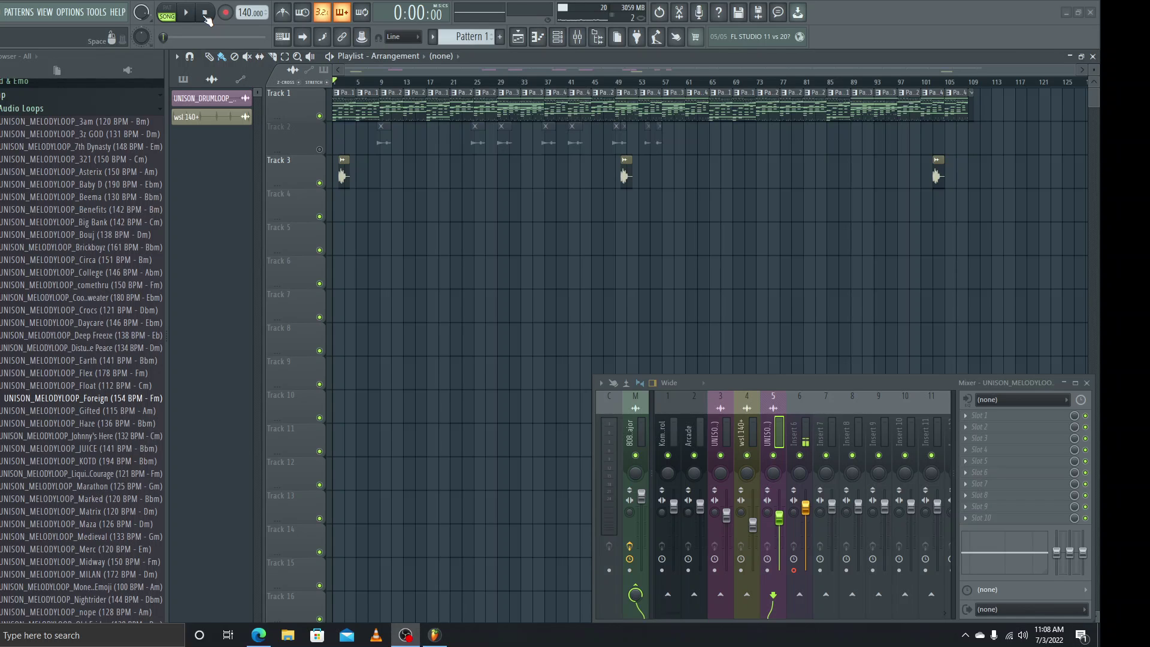
Step: Start song playback and mute Track 3 while the arrangement plays
key("space")
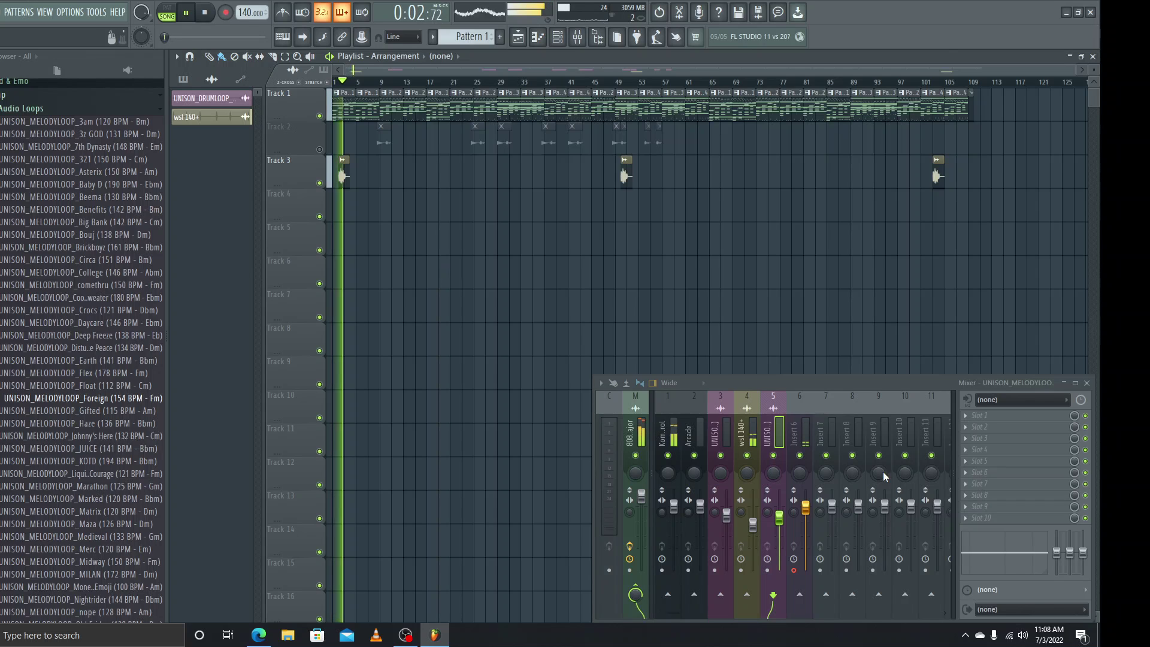
left_click(321, 184)
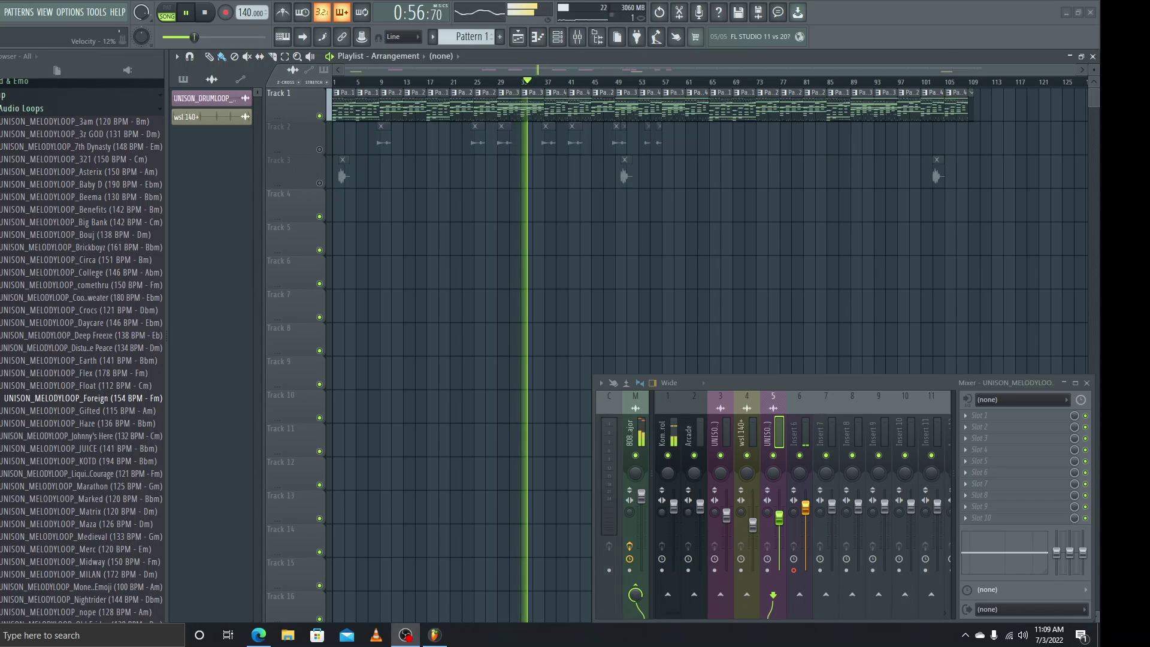
key("space")
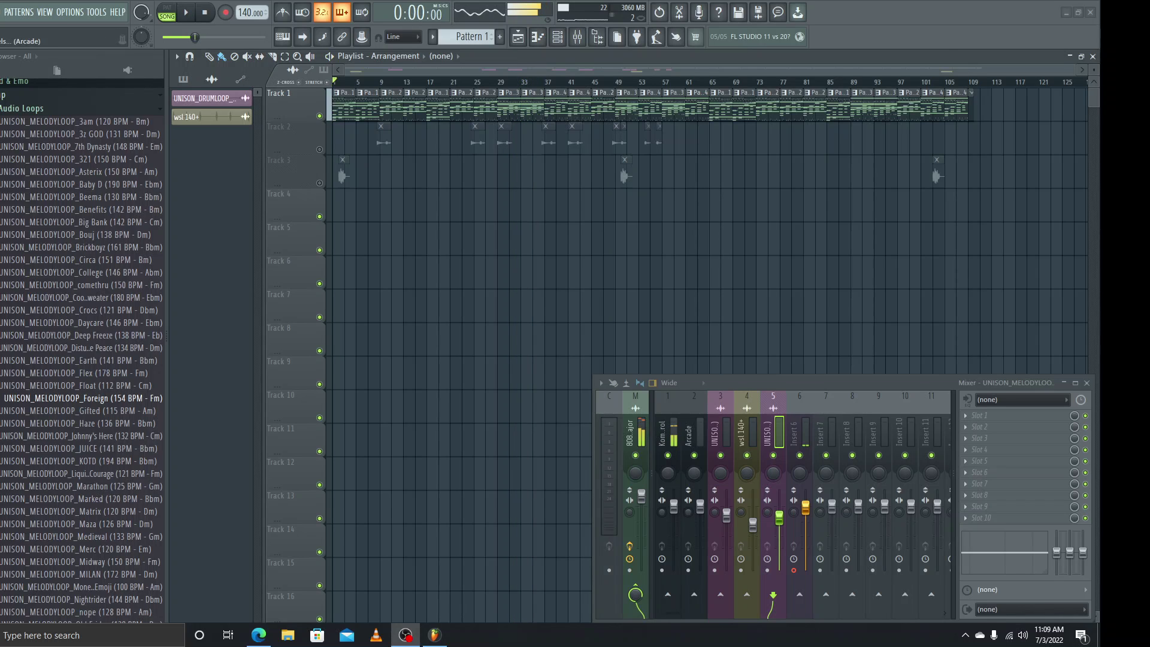
scroll(81, 359, "up", 1)
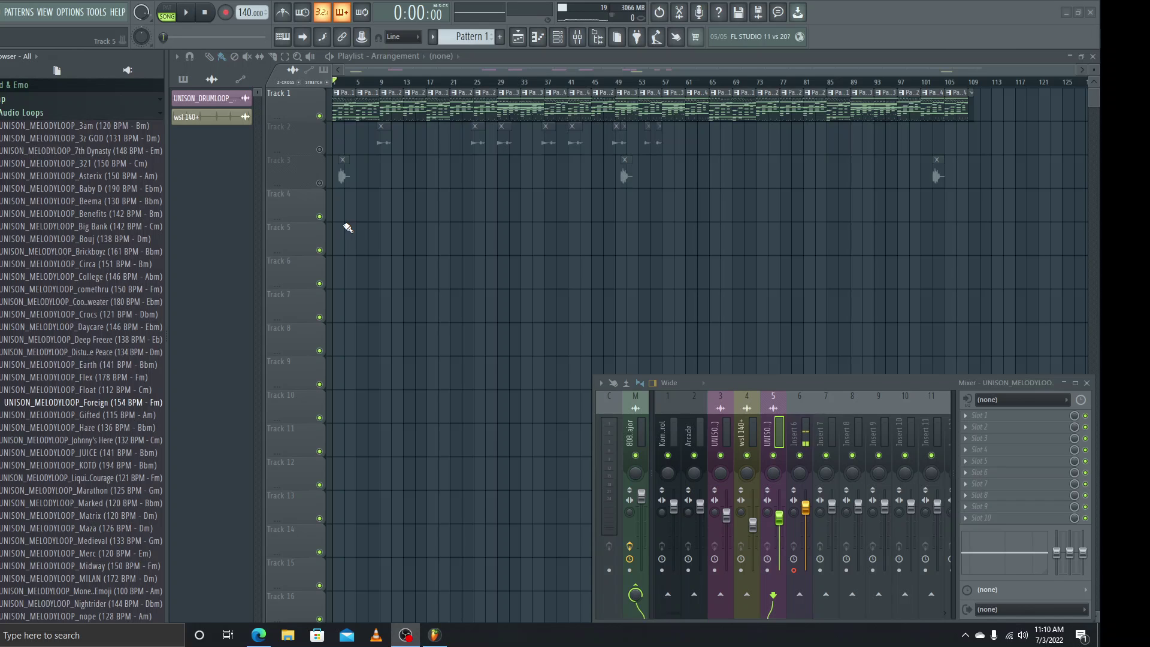
scroll(114, 239, "up", 6)
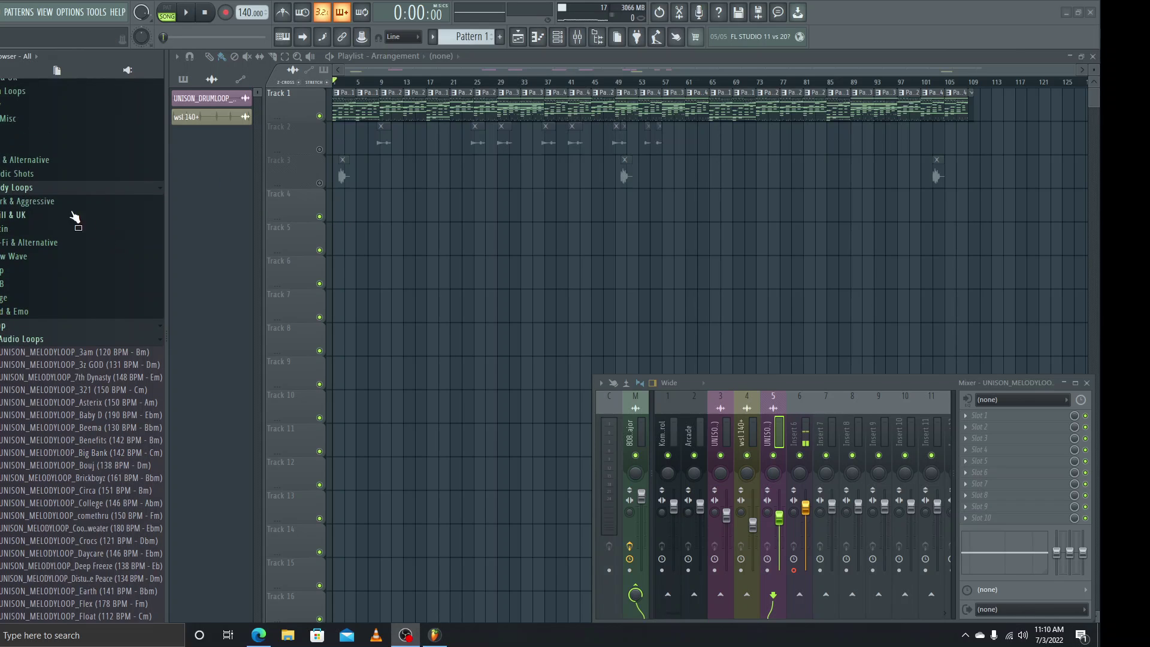
scroll(71, 215, "up", 4)
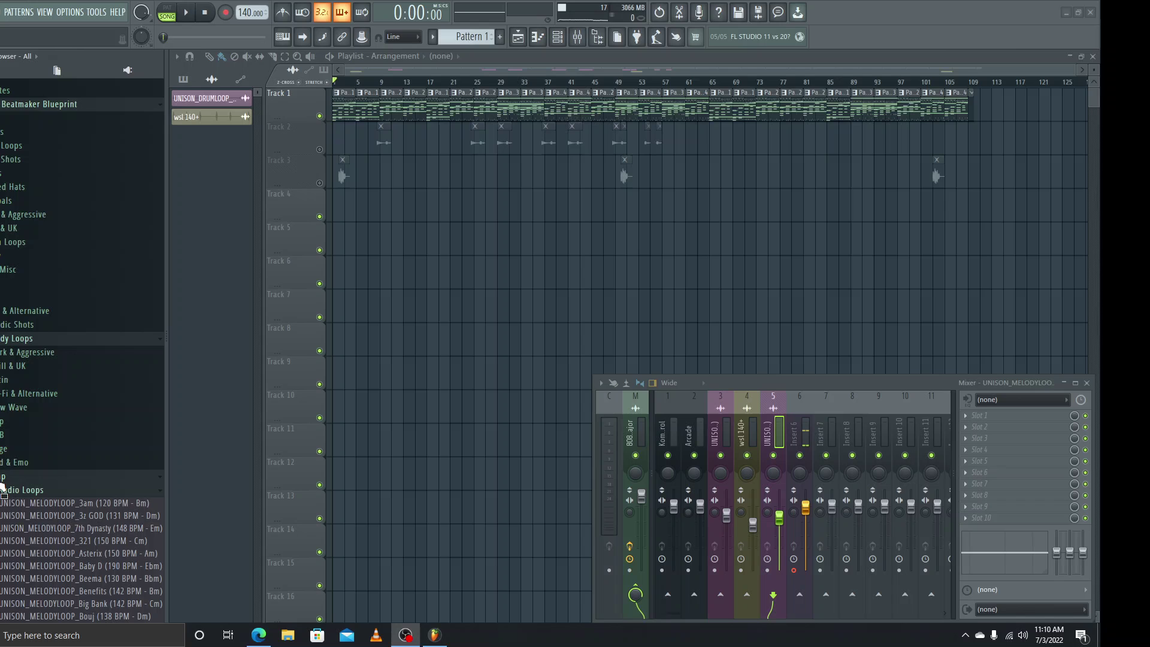
scroll(12, 486, "down", 5)
scroll(54, 451, "down", 3)
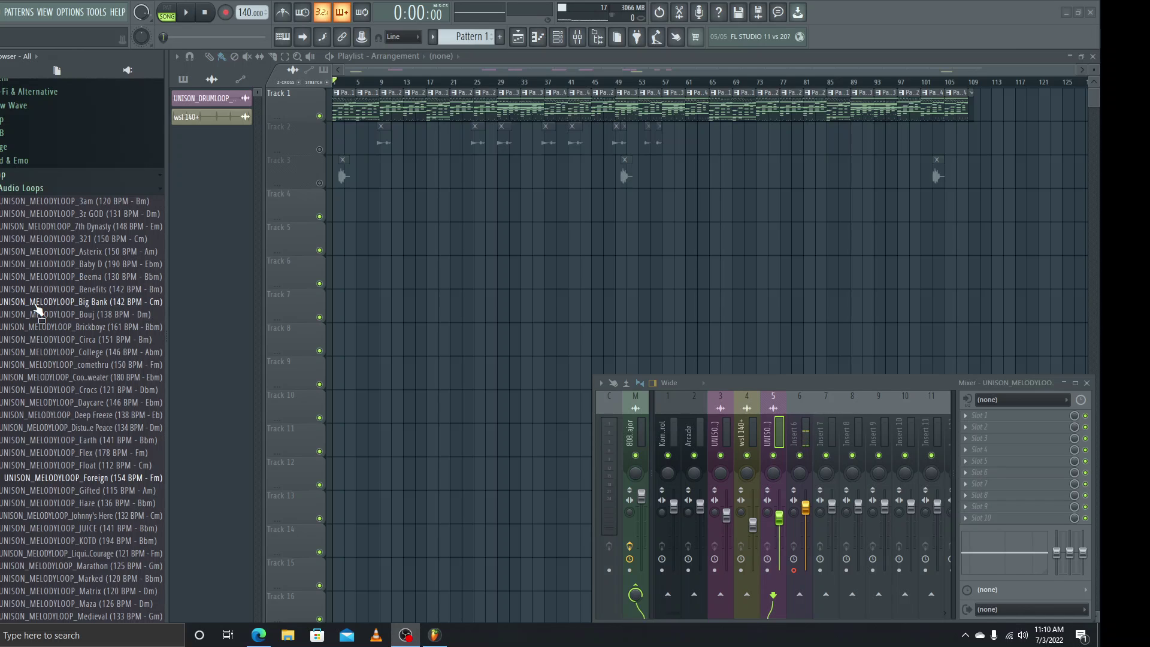
key("Down")
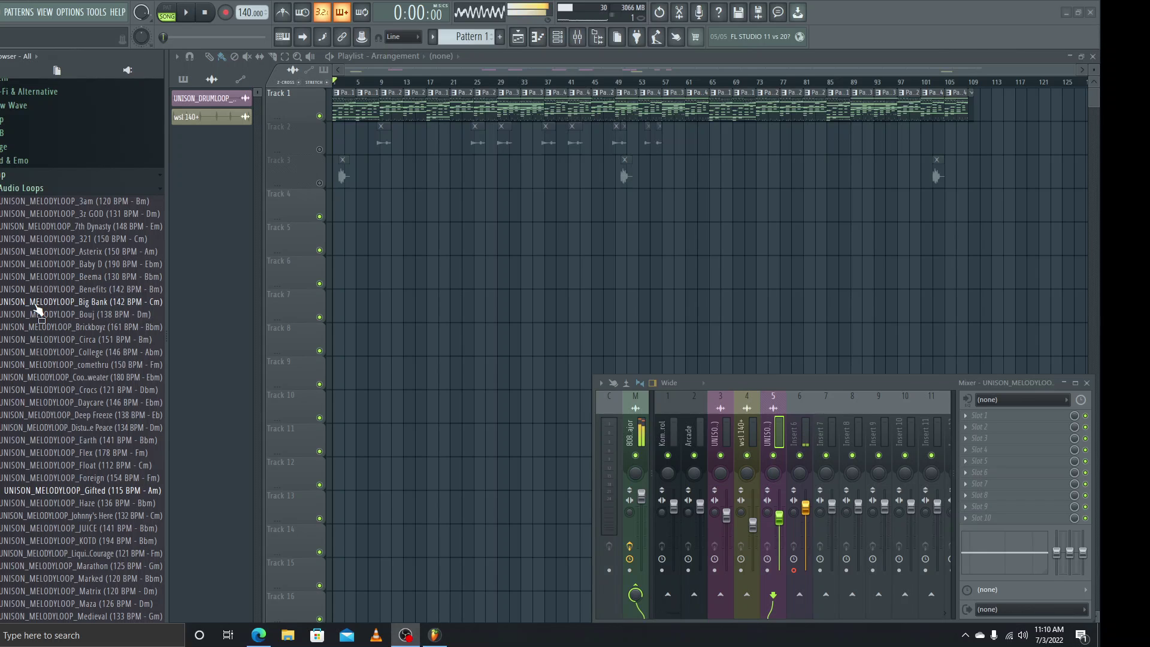
key("Down")
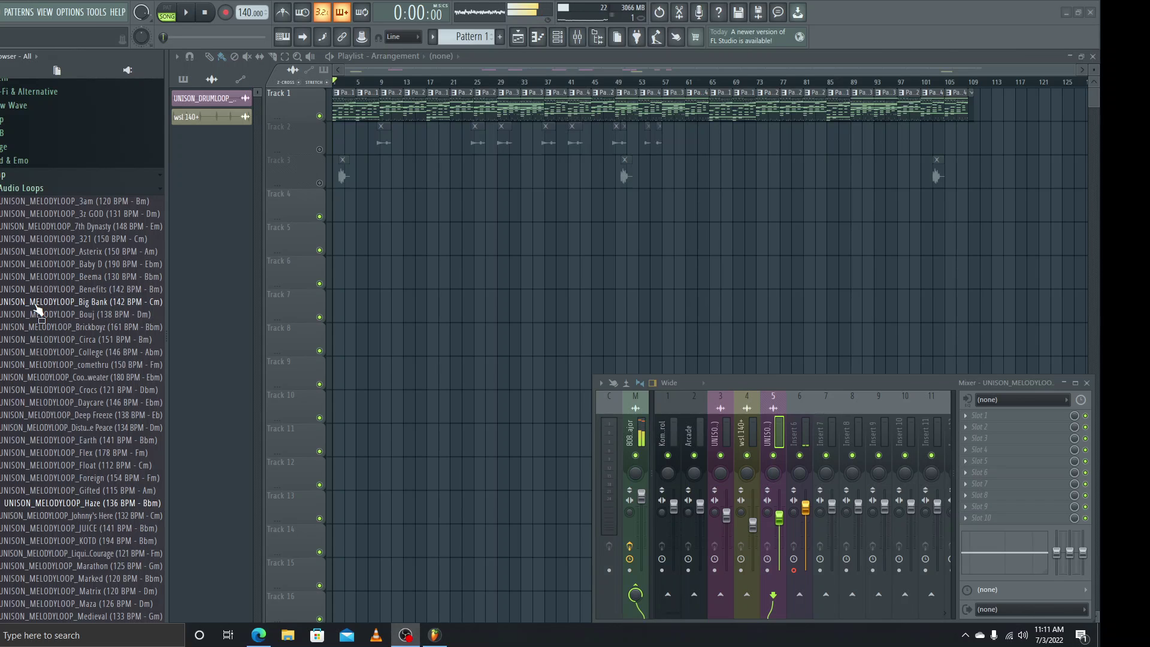
key("Down")
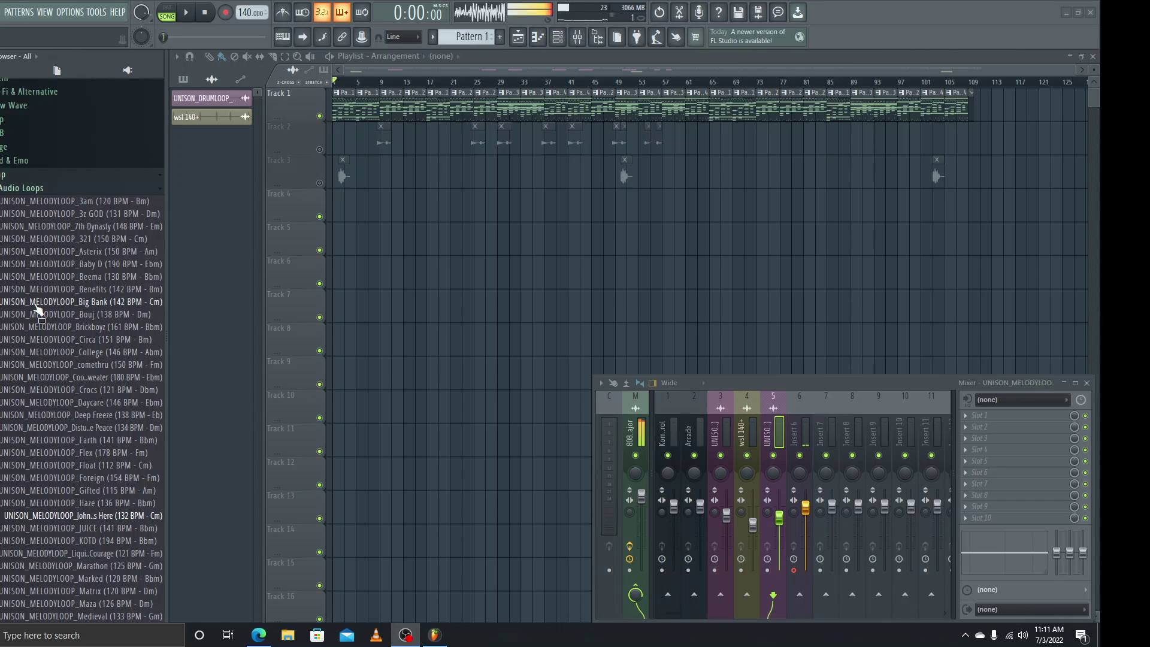
key("Down")
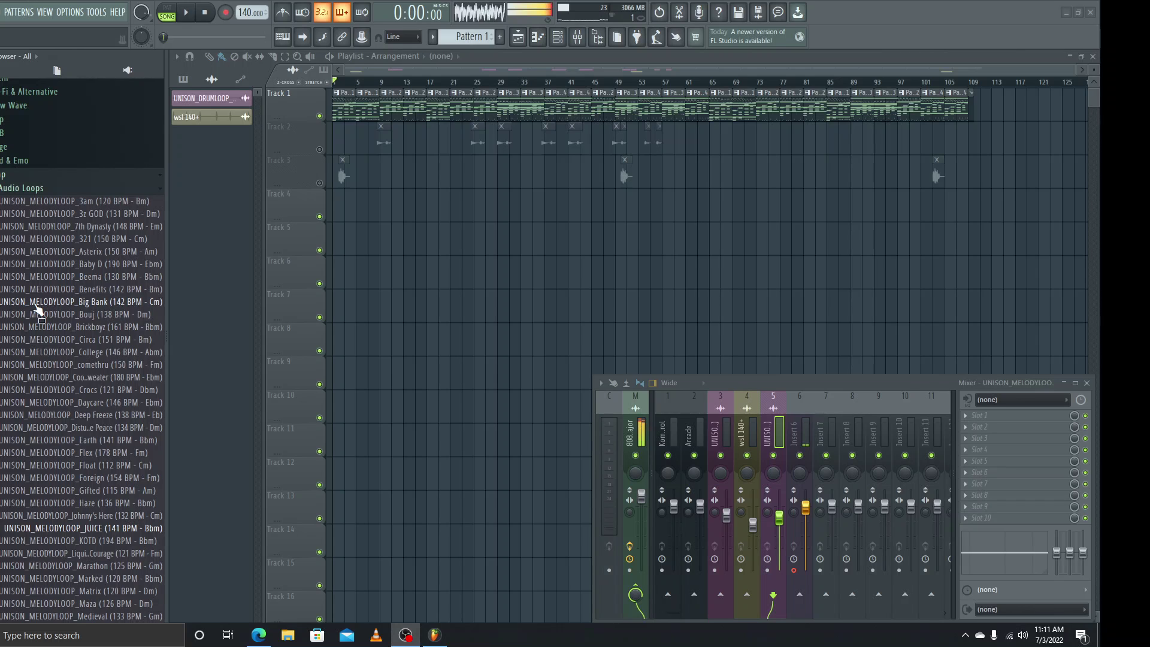
key("Up")
key("Up")
key("Up")
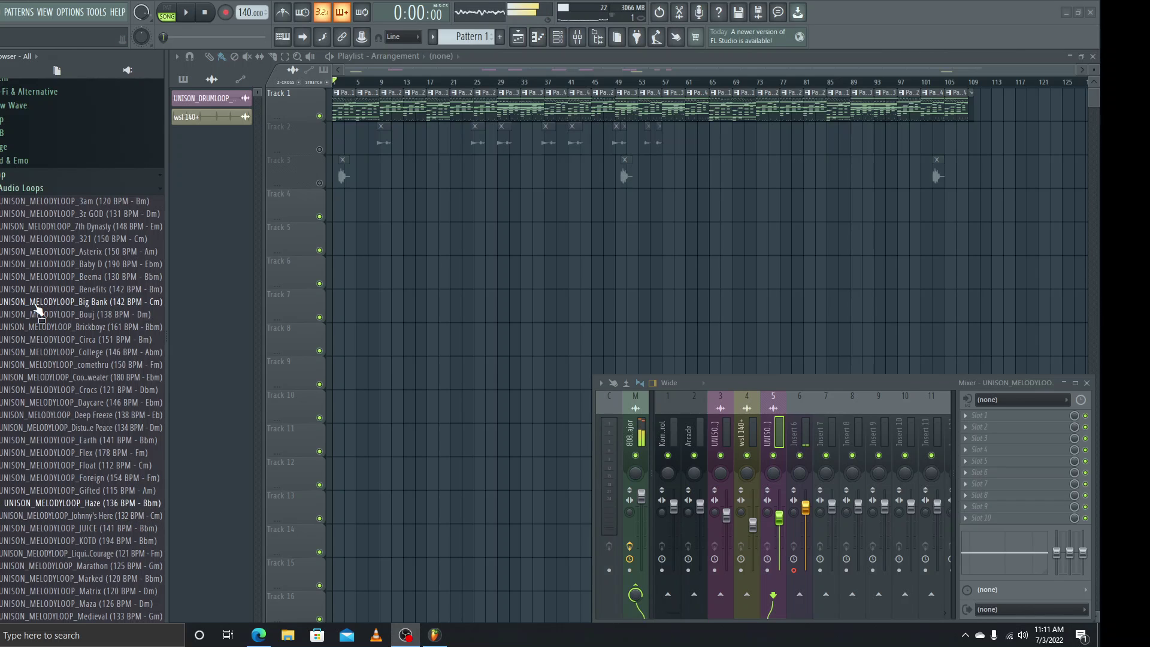
key("Up")
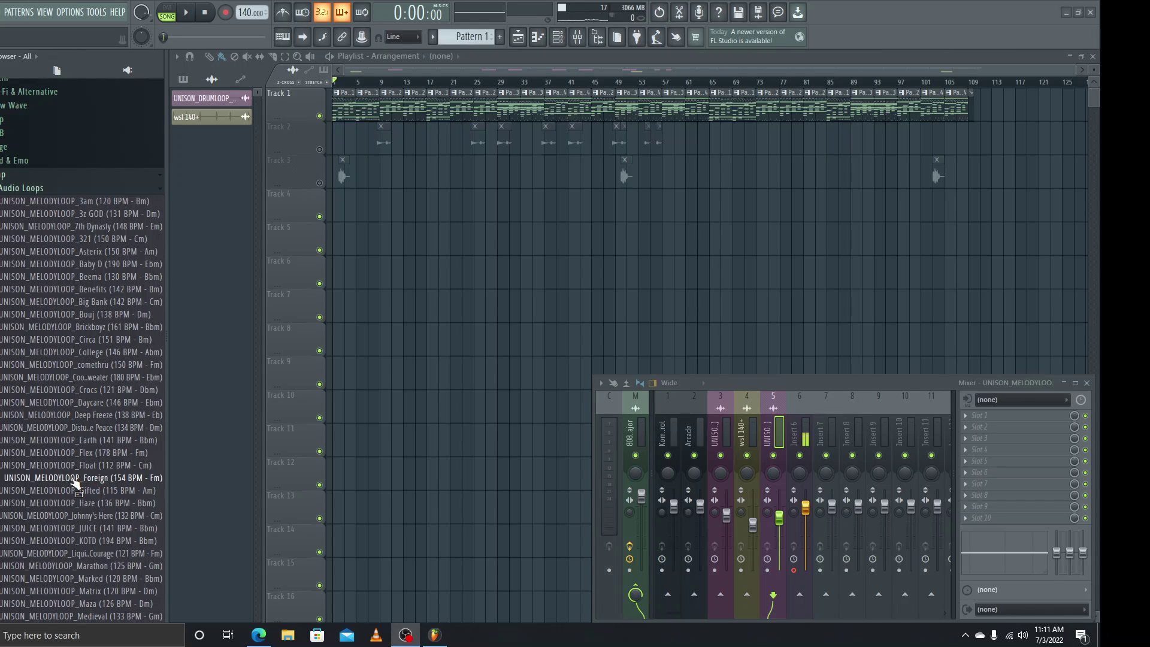
Step: Place UNISON_MELODYLOOP_Foreign at bar 1 of Track 4, audition it, and select it in the picker
left_click_drag(75, 483, 337, 209)
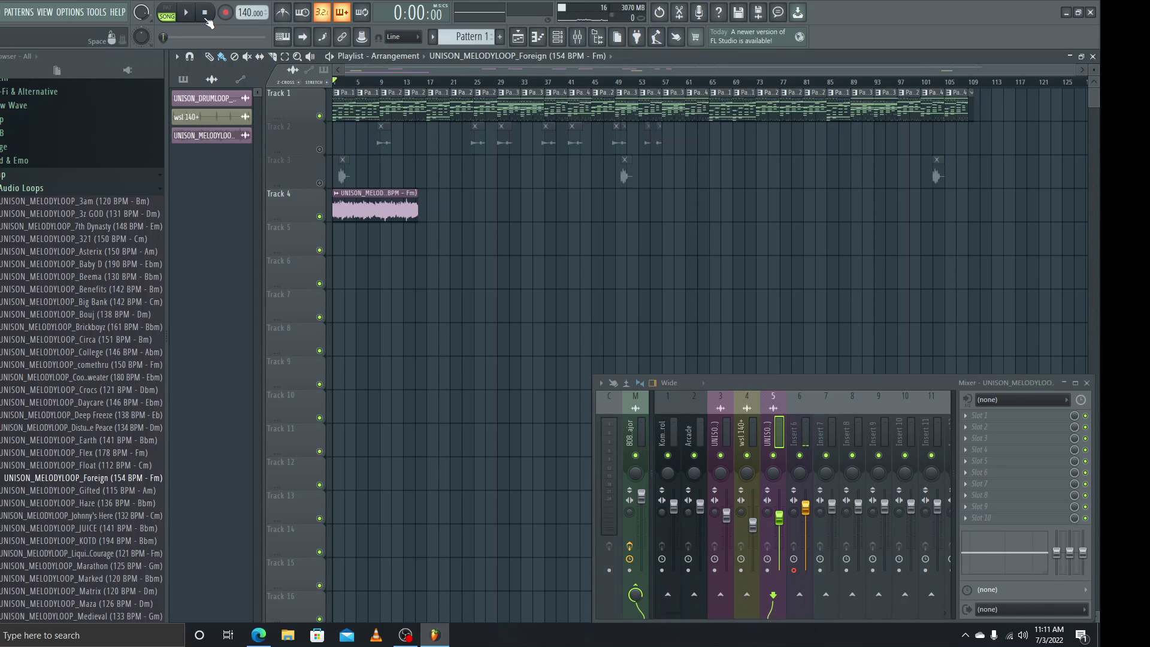
key("space")
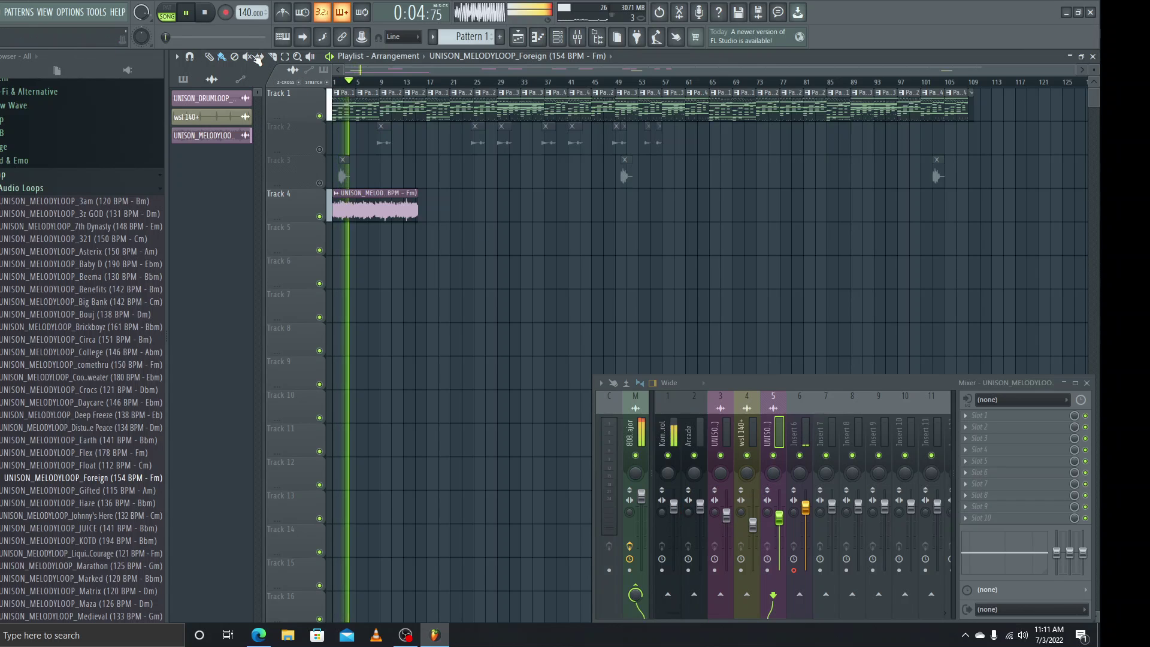
key("space")
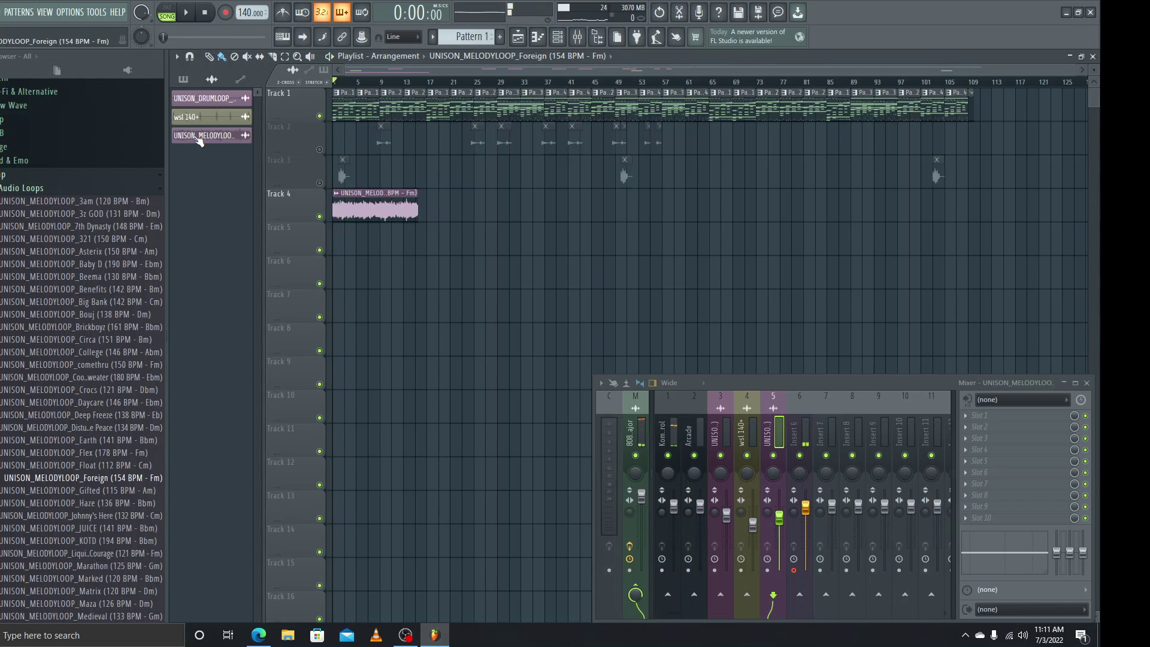
left_click(200, 136)
Step: Minimize FL Studio to the desktop, then restore it from the taskbar
left_click(1067, 13)
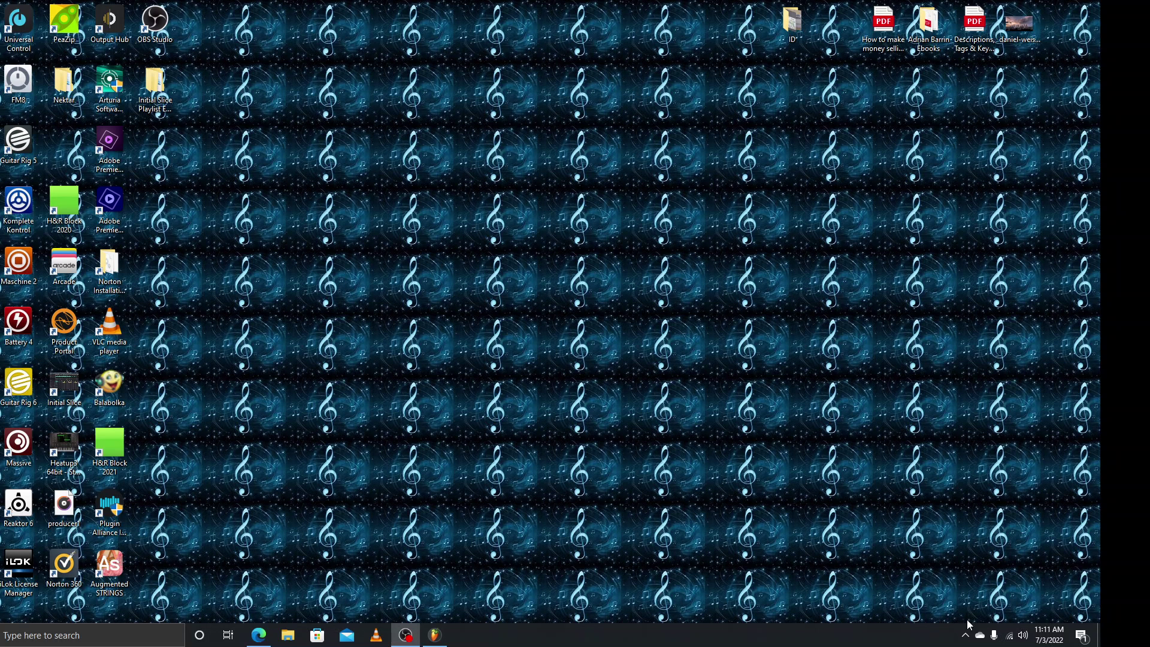
left_click(435, 632)
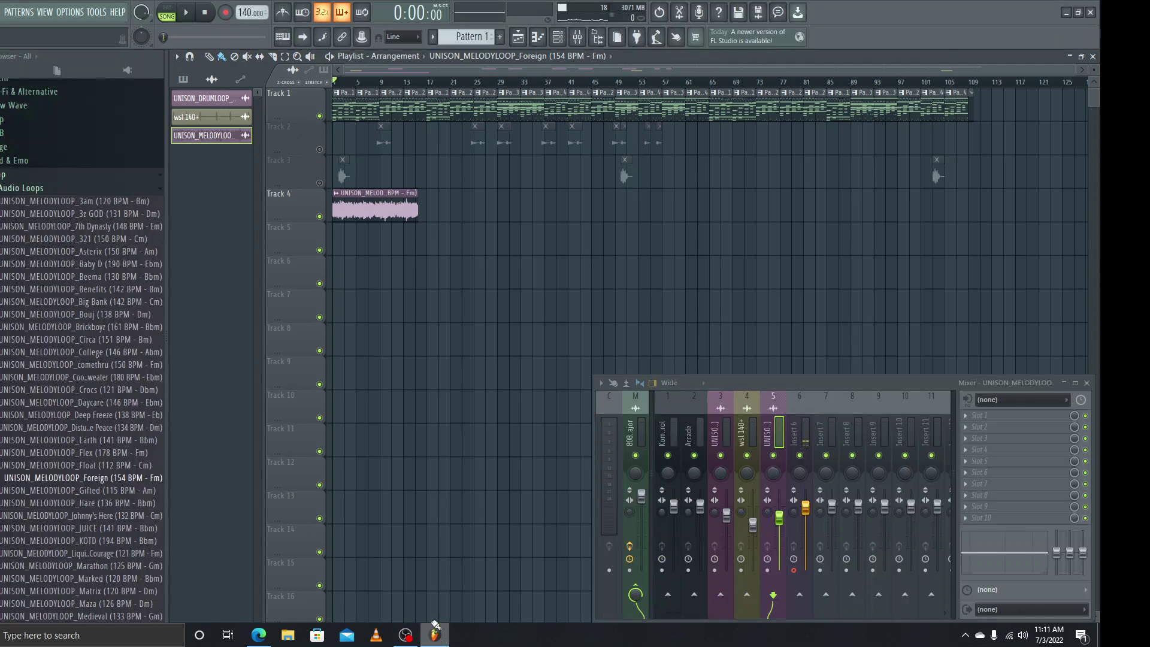
Step: Route the melody loop channel to mixer insert 5 in its sample settings
left_click(561, 38)
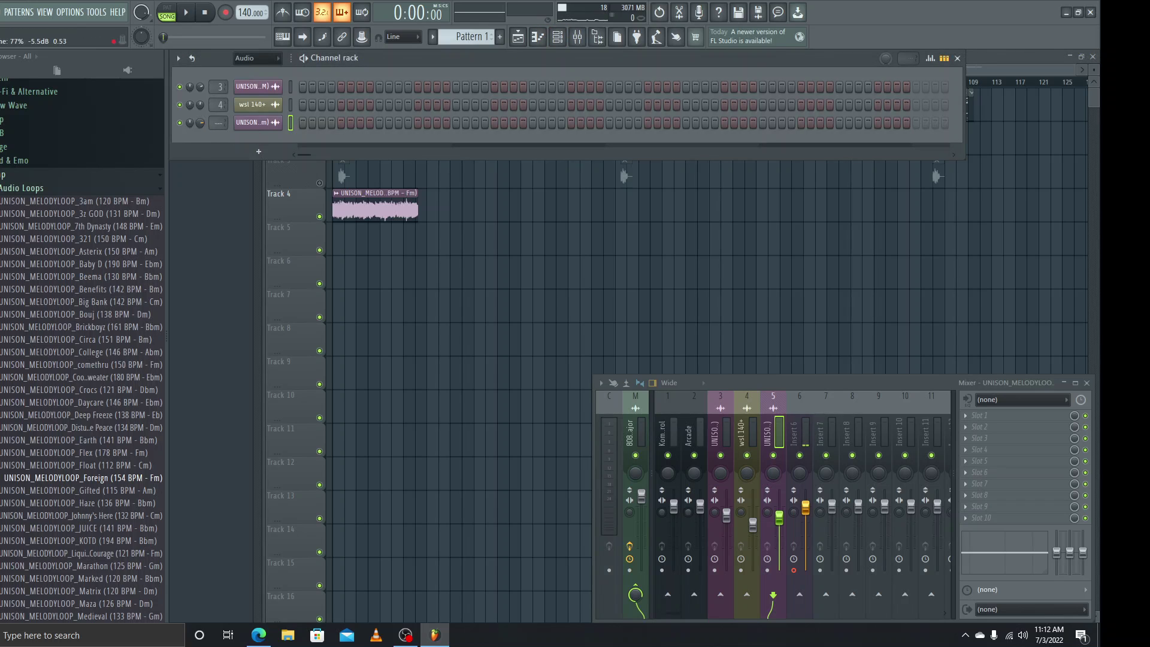
left_click(252, 122)
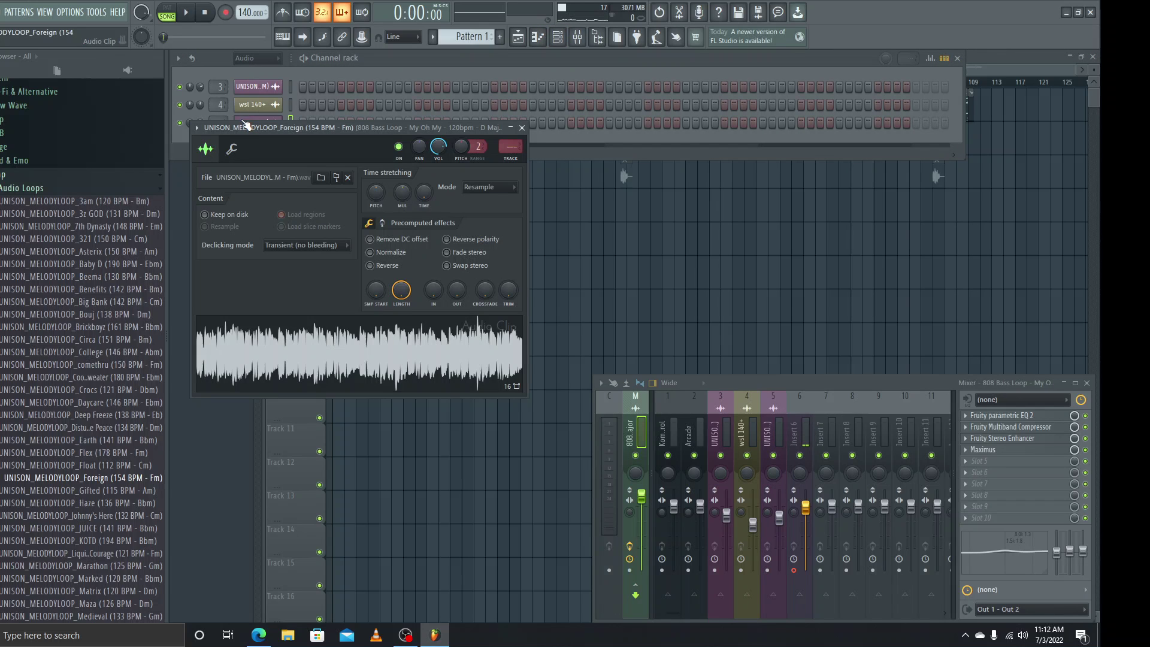
left_click(515, 160)
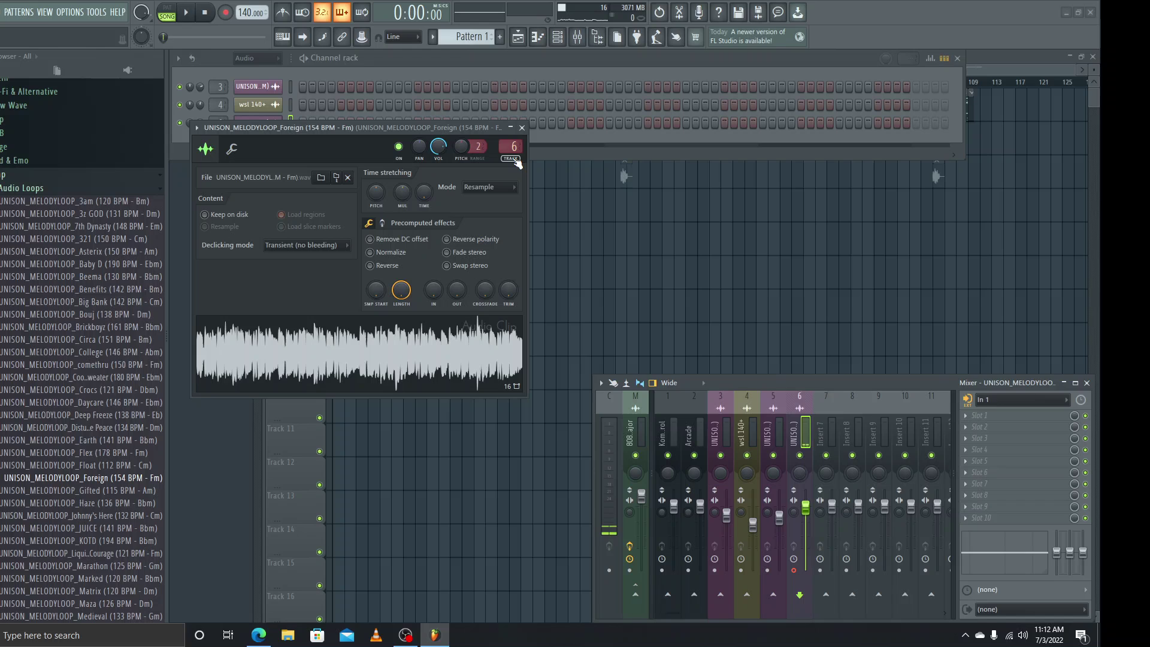
scroll(518, 164, "up", 1)
scroll(514, 150, "down", 2)
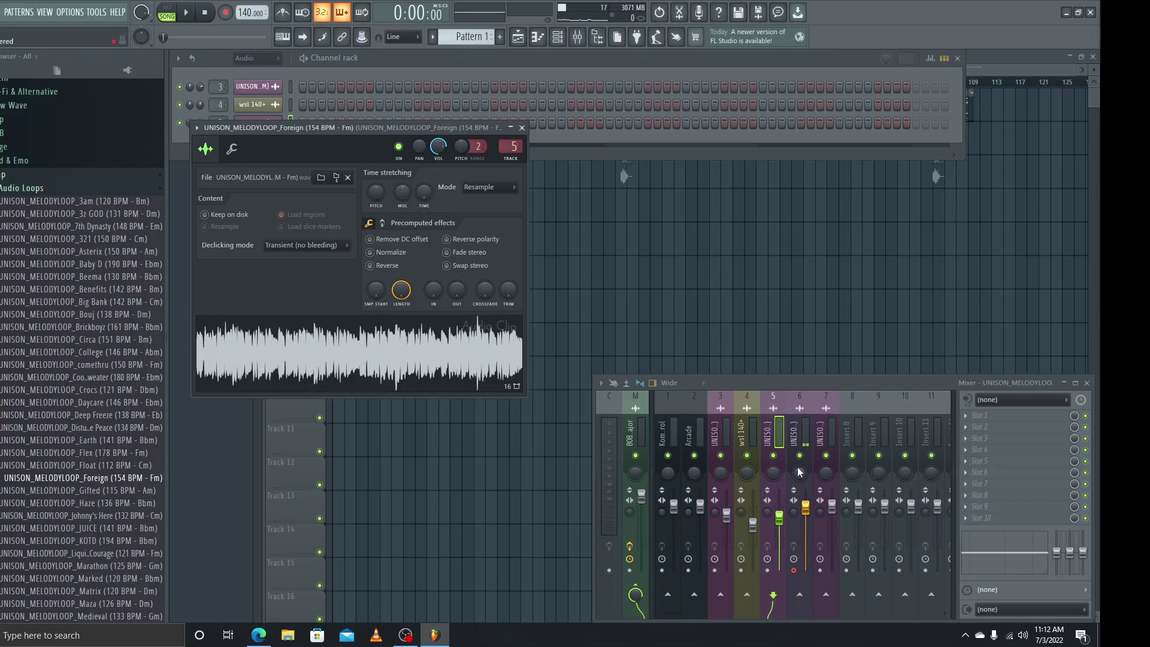
Step: Pull insert 5's fader down slightly, audition the melody, and close the sample settings
left_click_drag(779, 517, 779, 526)
key("space")
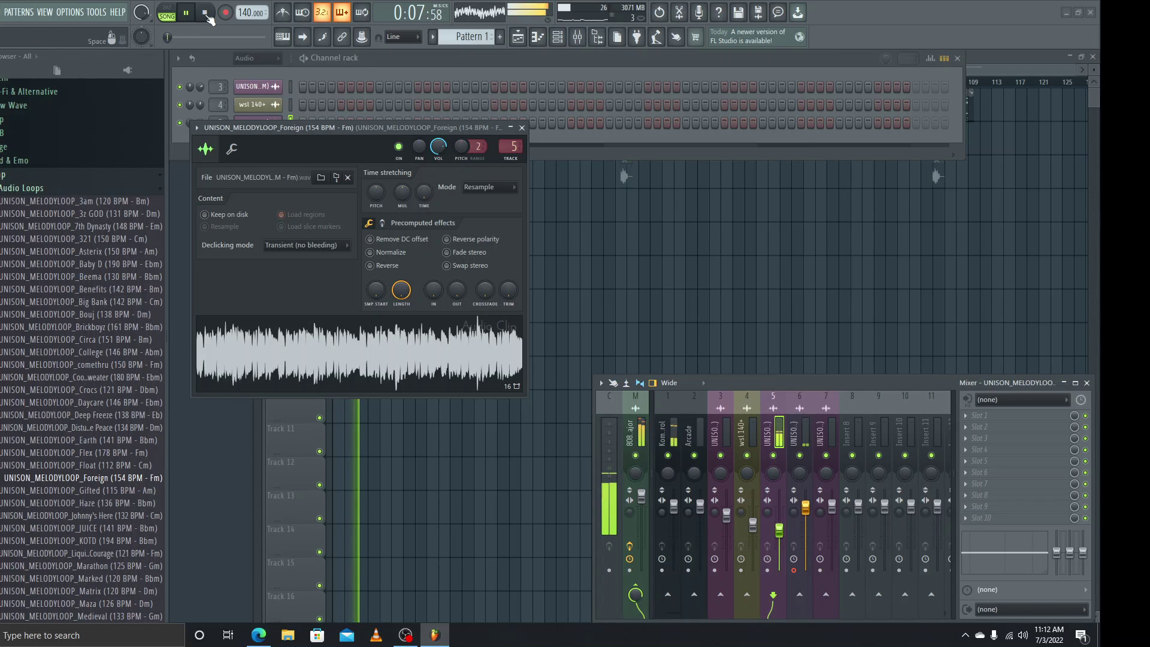
key("space")
left_click(522, 128)
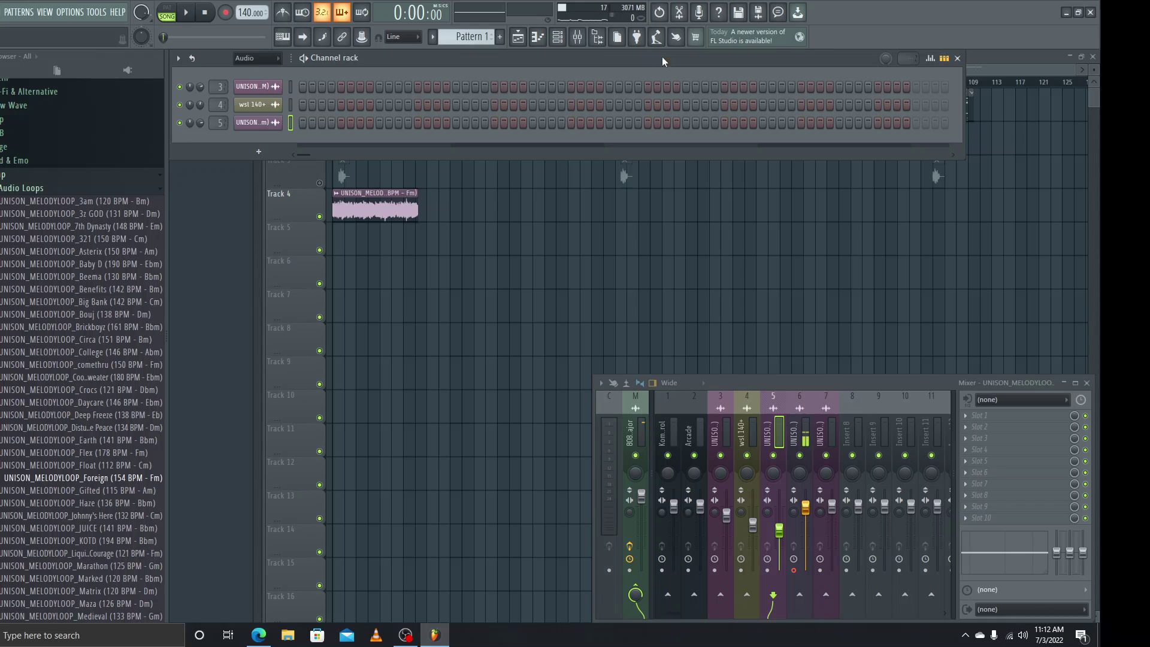
Step: Hide the Channel rack and open the Track 4 melody clip's context menu
left_click(578, 38)
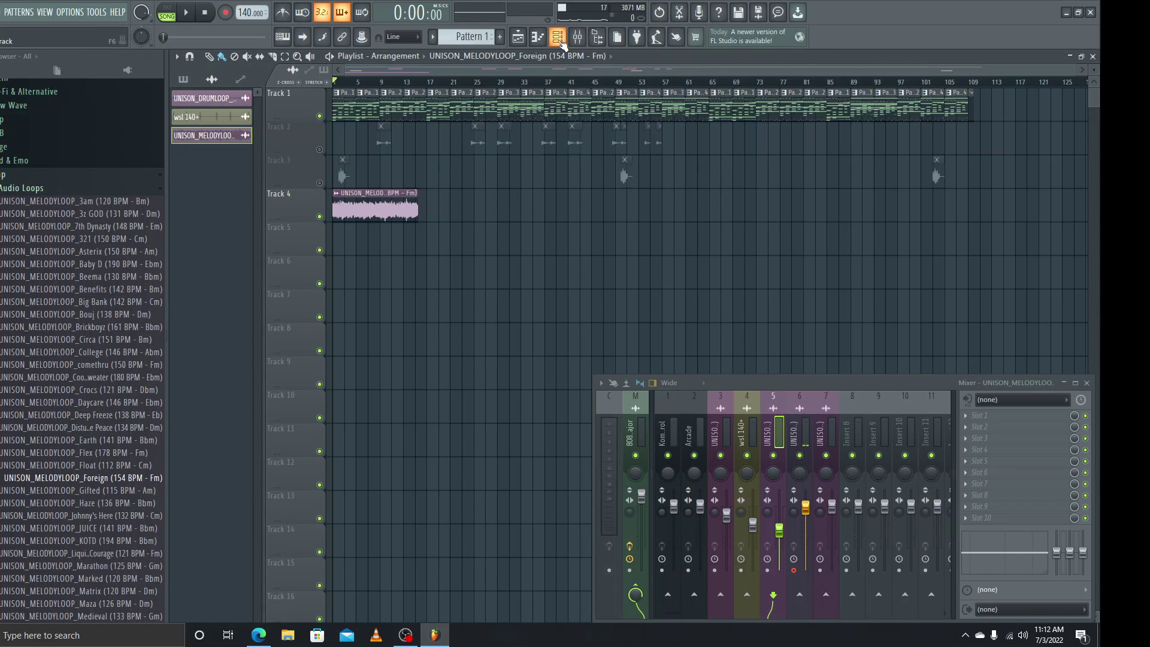
right_click(338, 198)
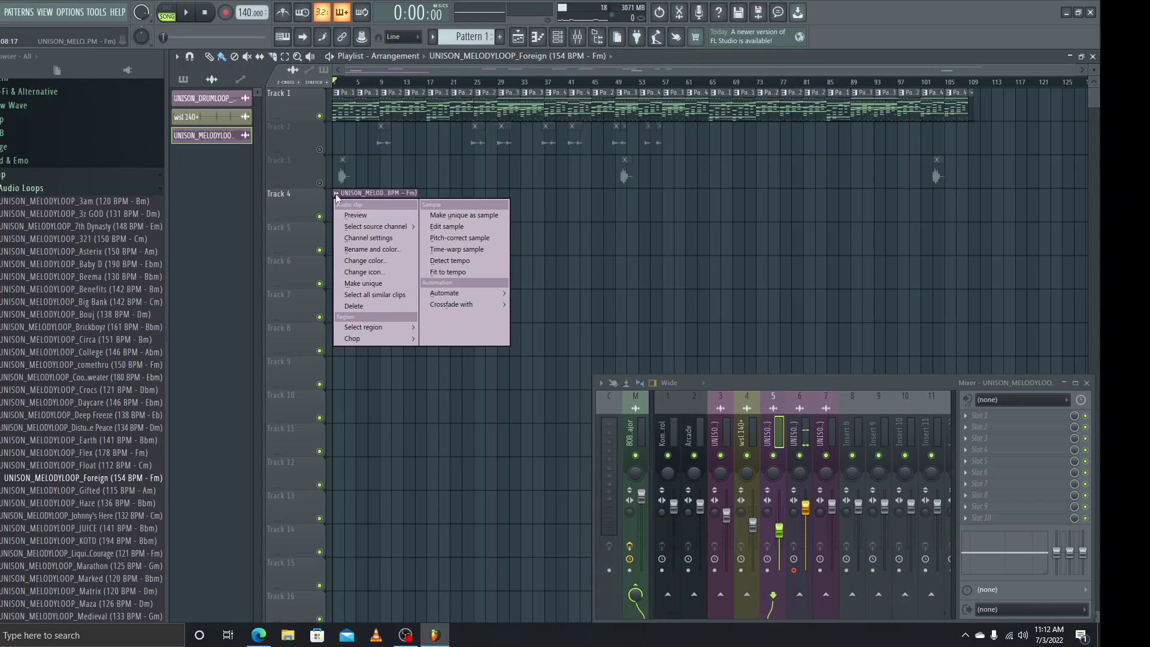
Step: Choose Fit to tempo for the melody clip and opt to type in its BPM
left_click(454, 273)
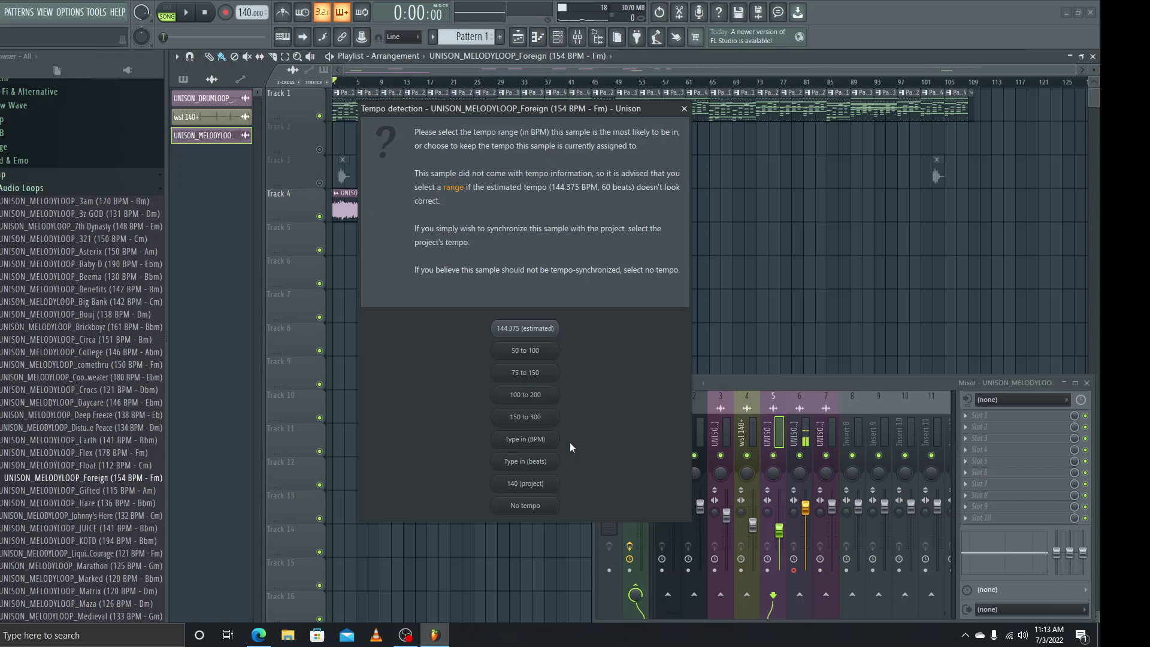
left_click(534, 444)
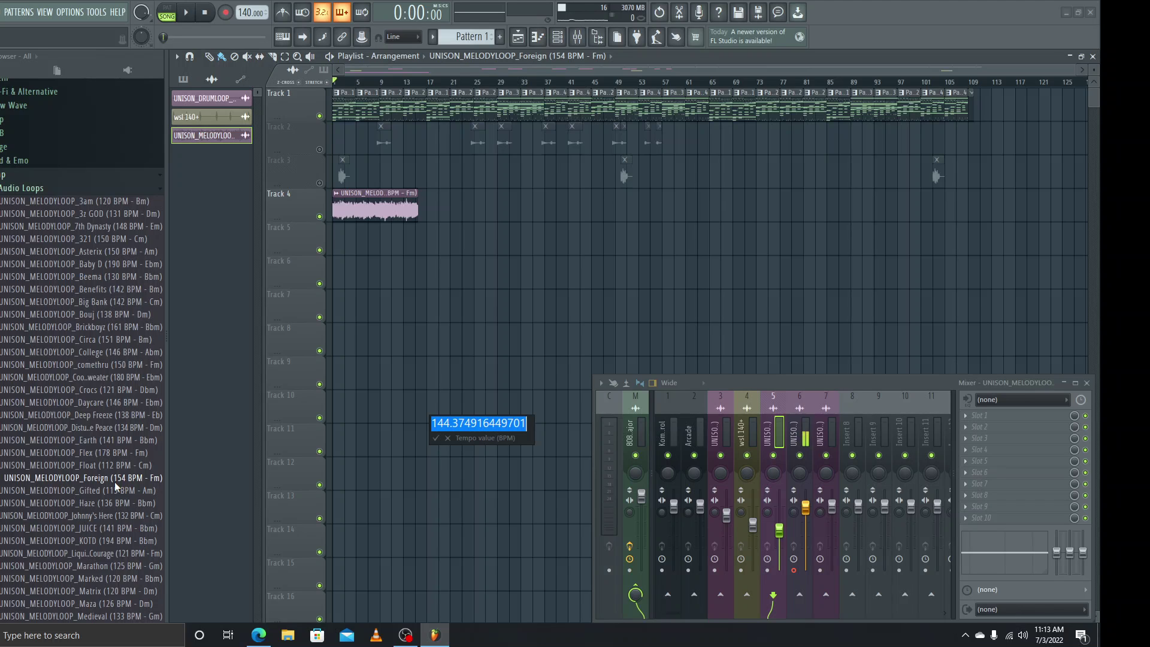
Step: Enter 154 BPM as the Foreign melody clip's original tempo
type("154")
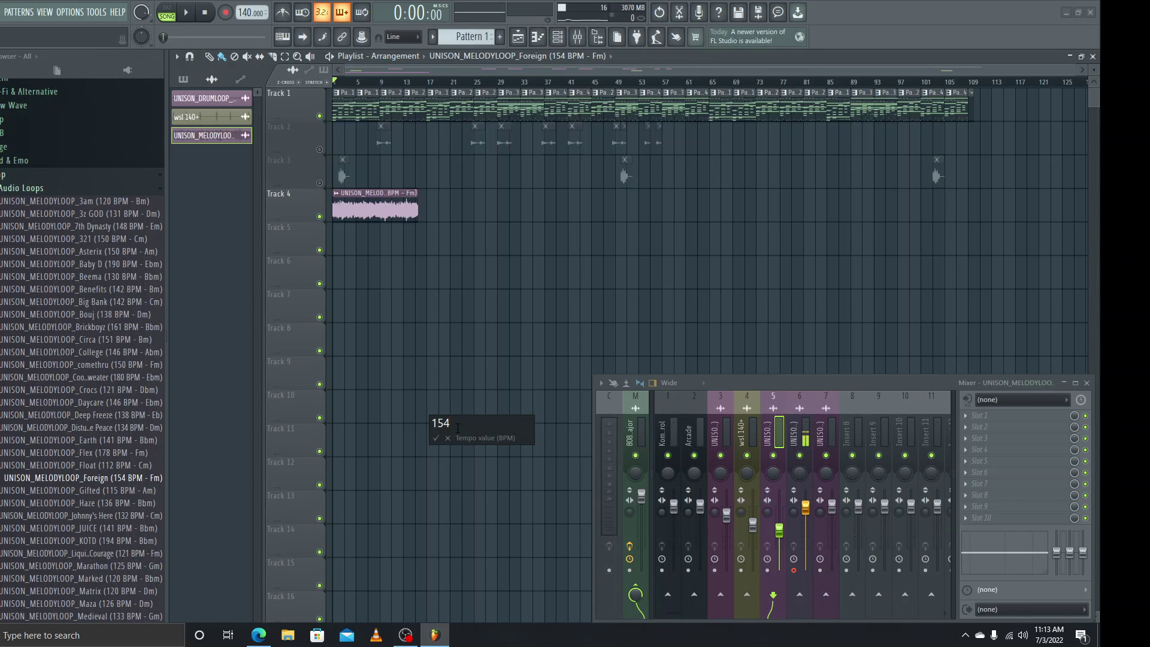
key("Return")
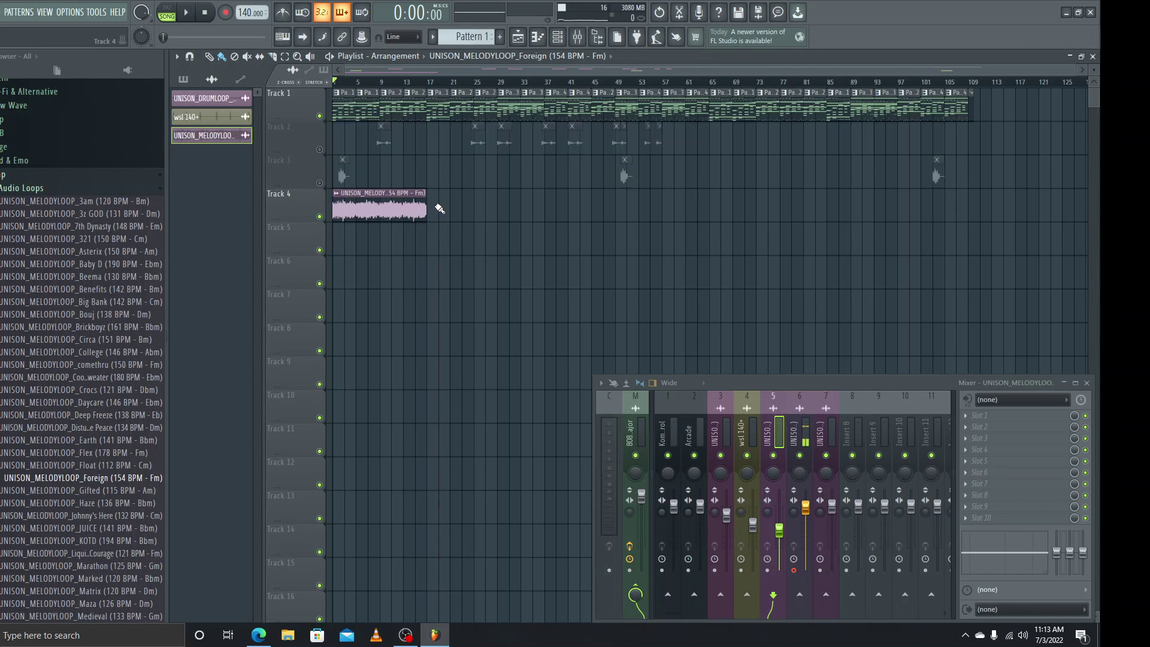
Step: Paint repeated copies of the stretched melody clip along Track 4 to about bar 109
left_click_drag(431, 212, 900, 209)
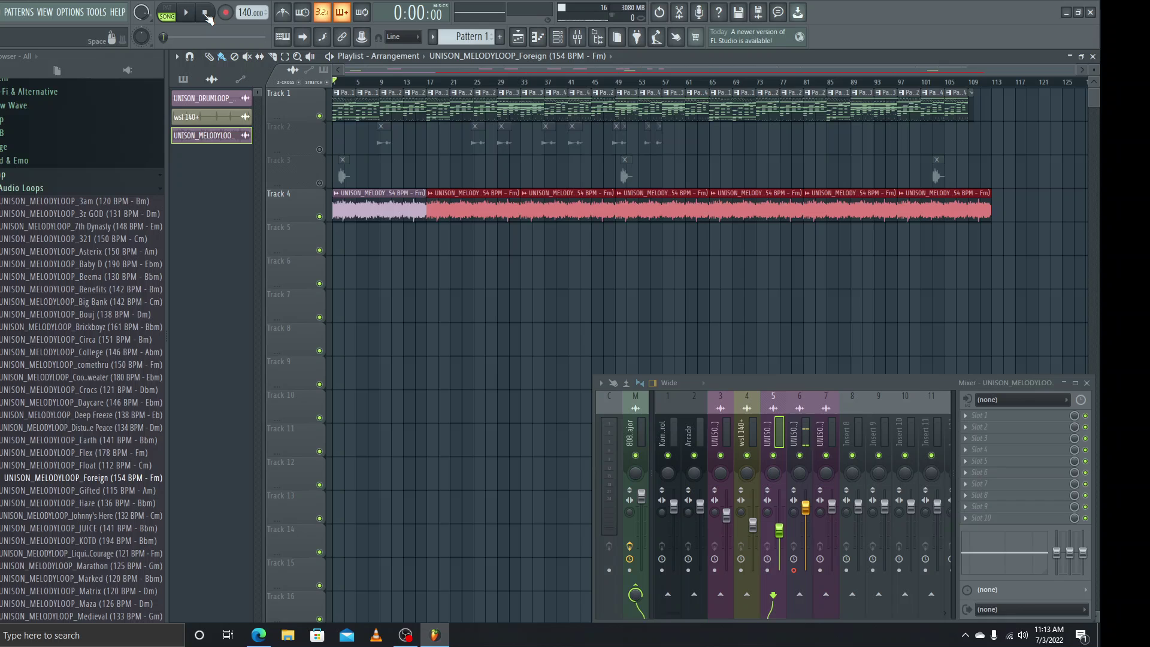
left_click(186, 13)
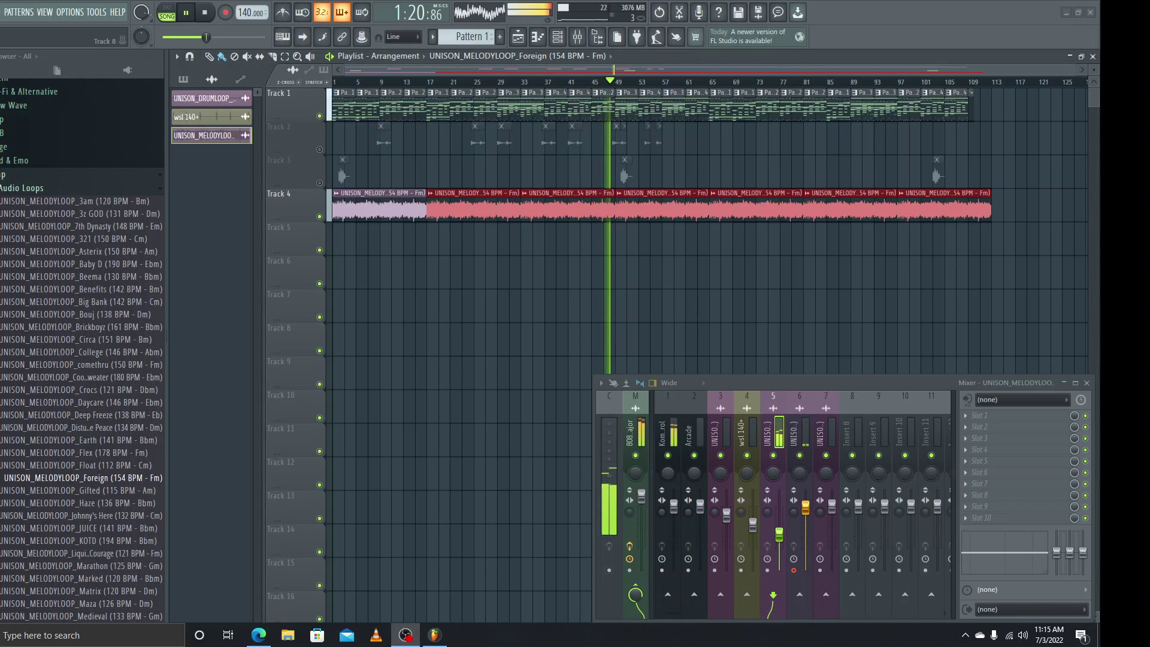
key("space")
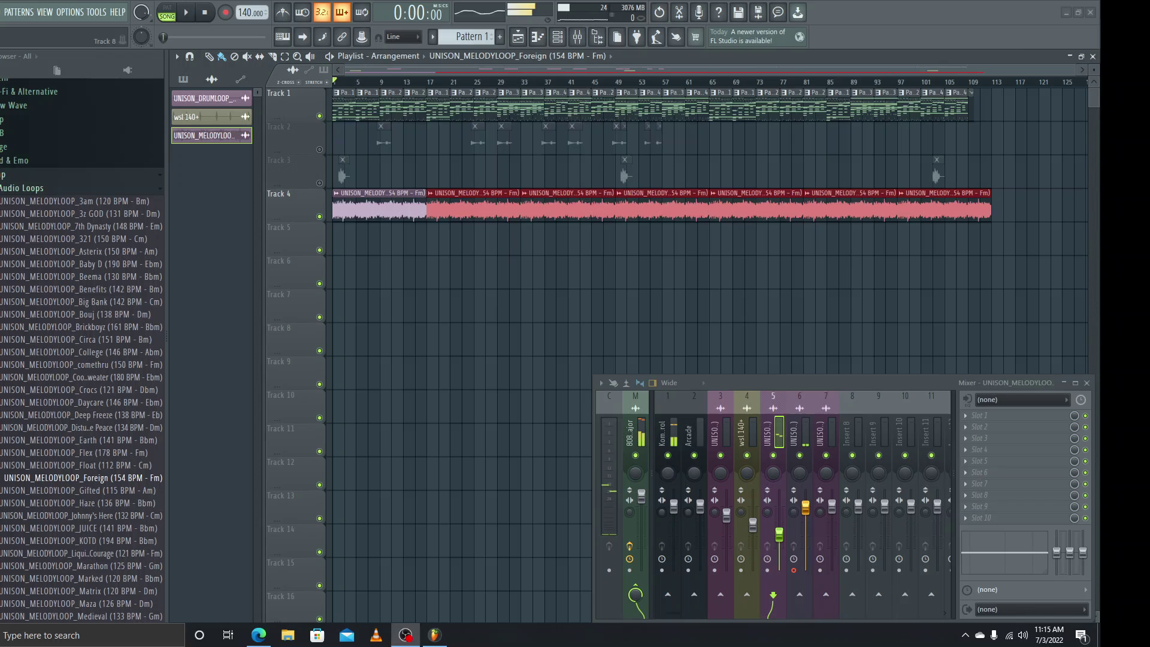